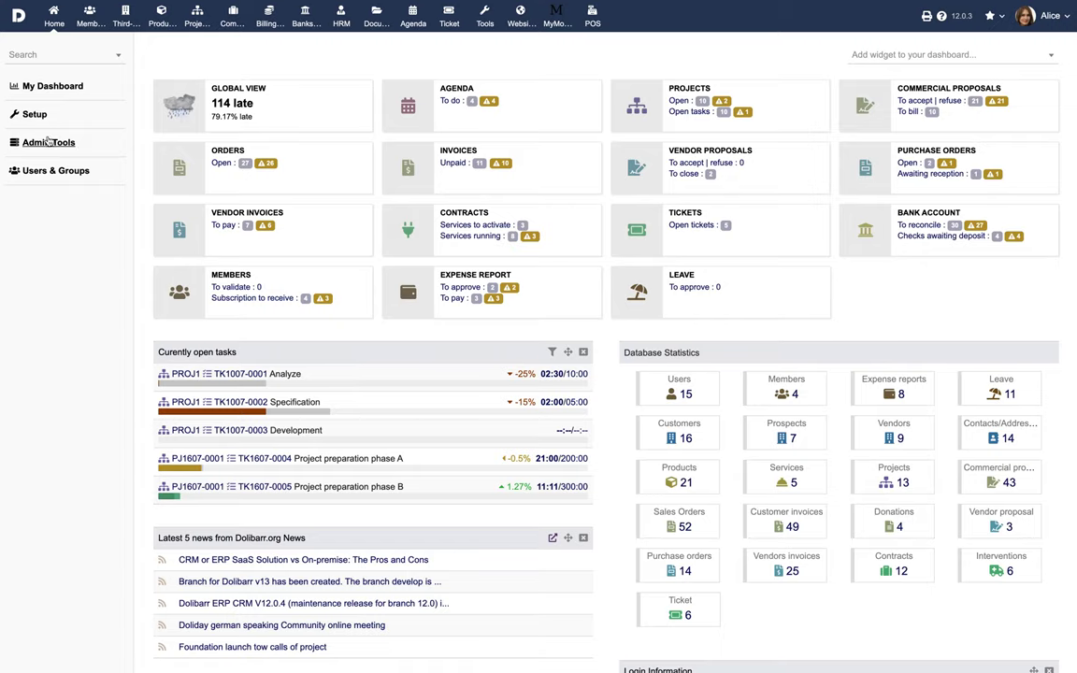
Enable the Bills of Material and Manufacturing Orders modules in the Product Management section of the application setup.
left_click(42, 120)
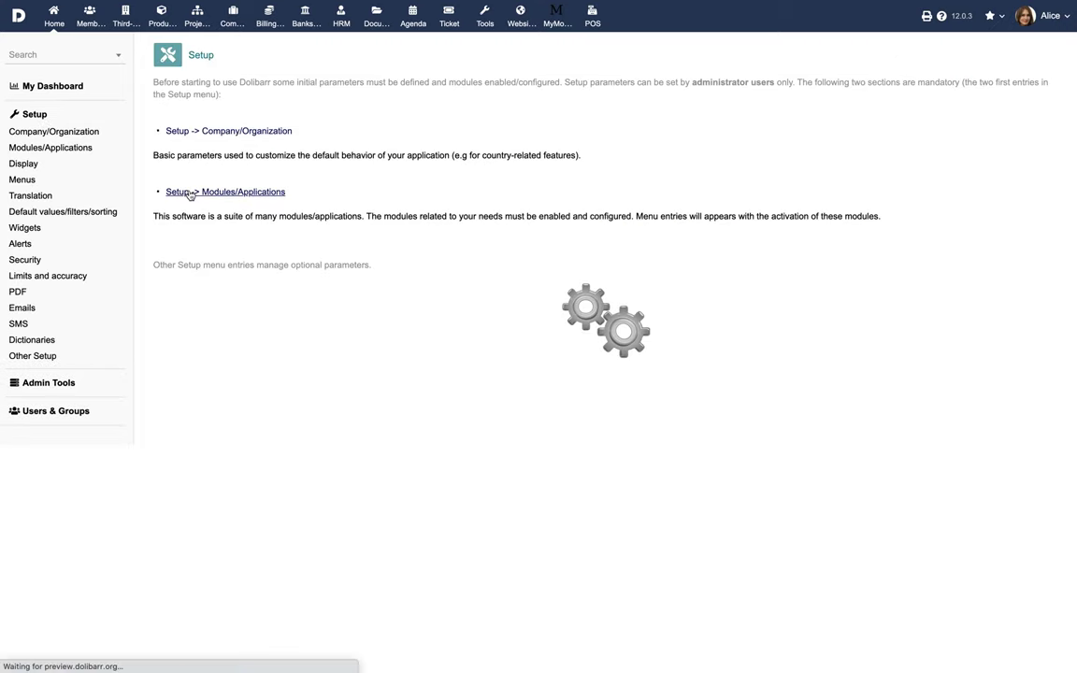
scroll(337, 329, "down", 8)
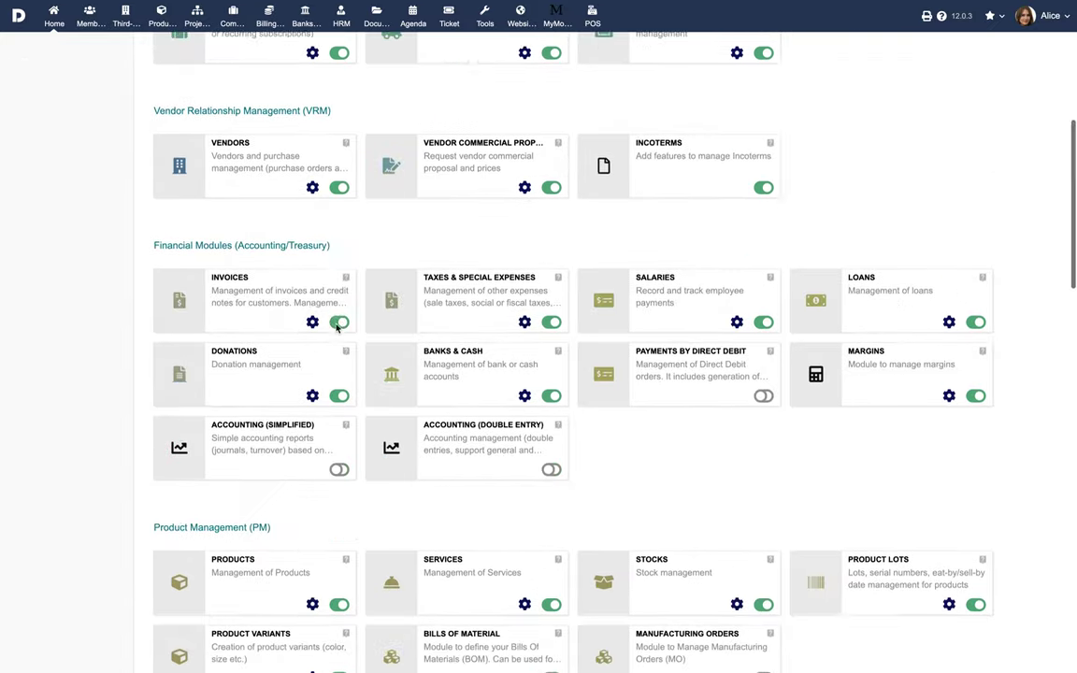
left_click(550, 400)
left_click(763, 399)
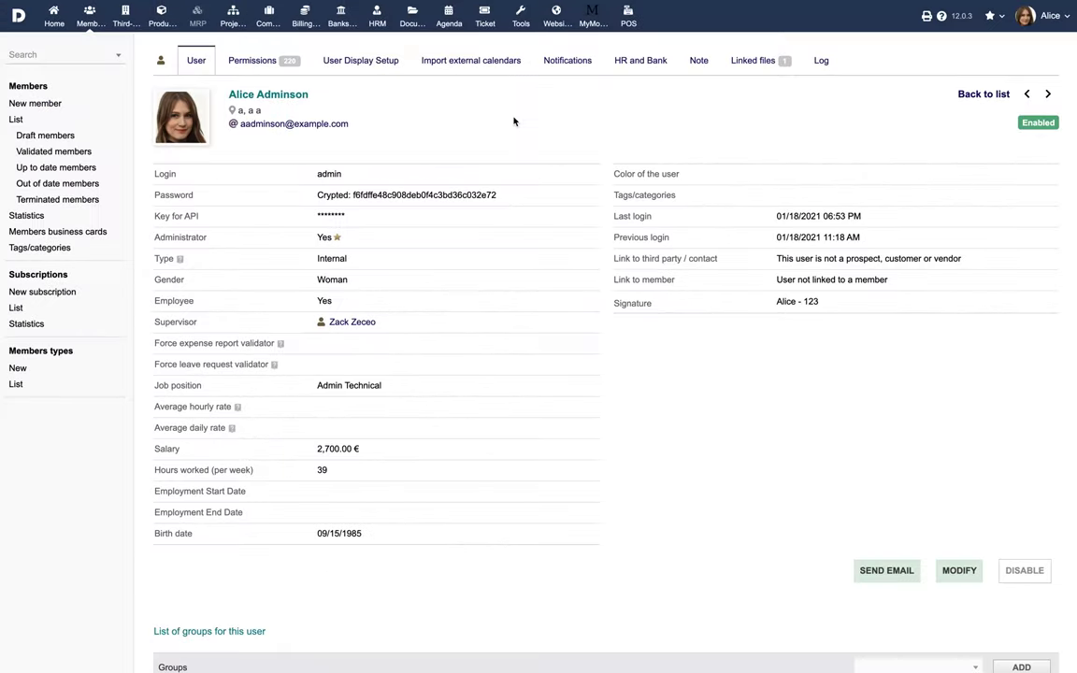
Grant the administrator user all permissions for Bills of Material and Manufacturing Orders.
left_click(248, 70)
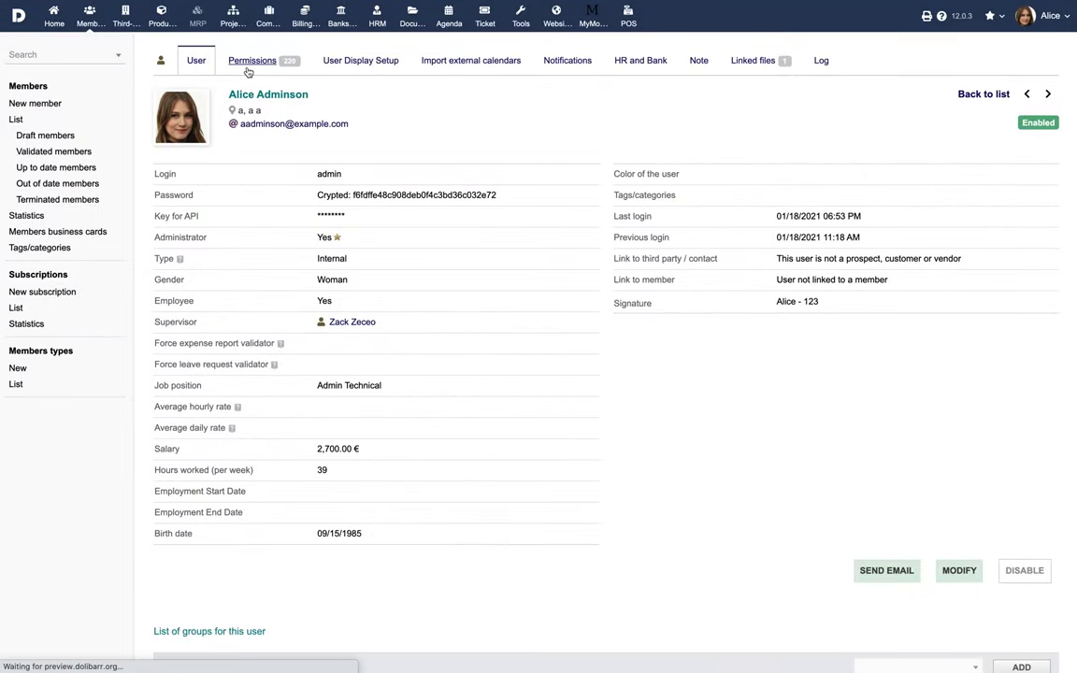
scroll(572, 363, "down", 20)
scroll(571, 363, "down", 10)
left_click(335, 276)
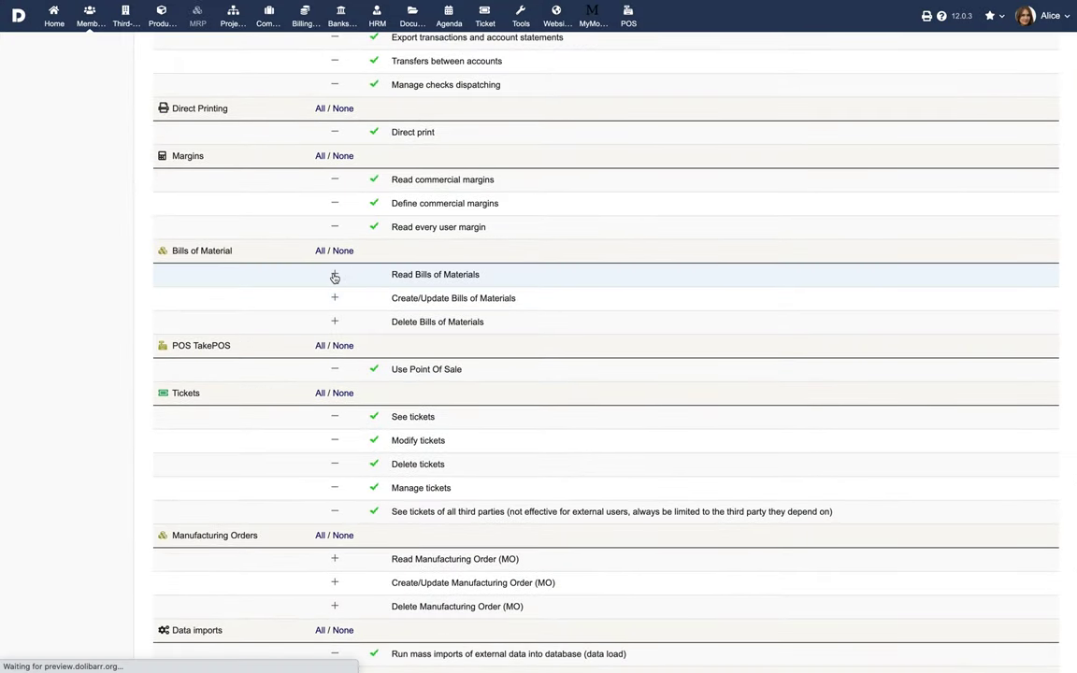
left_click(335, 298)
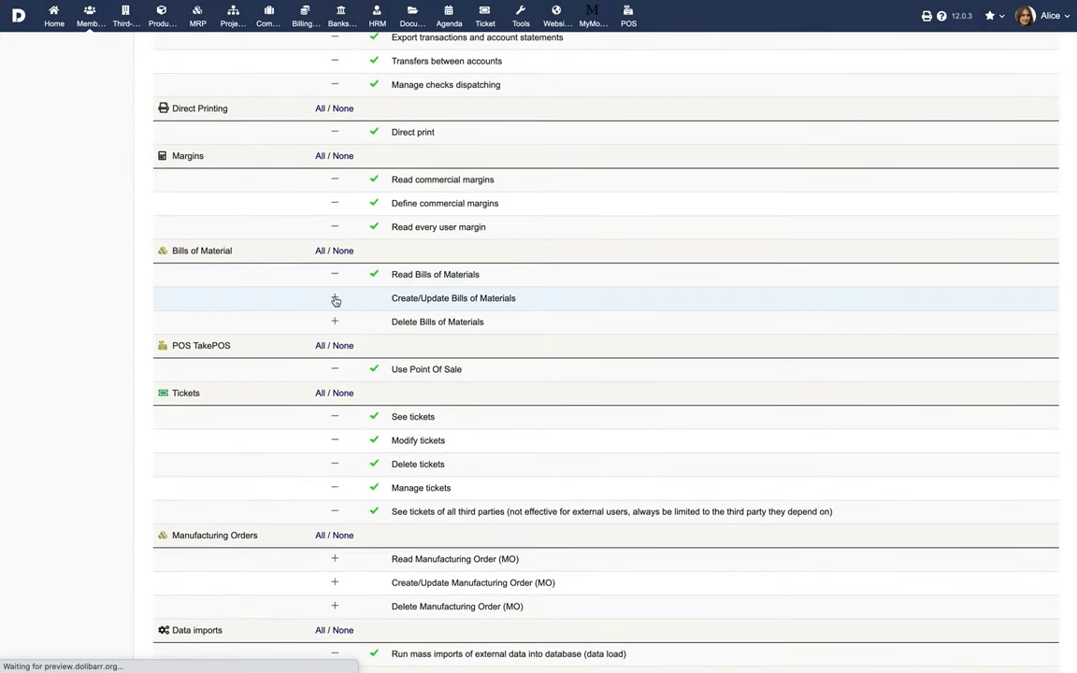
left_click(318, 251)
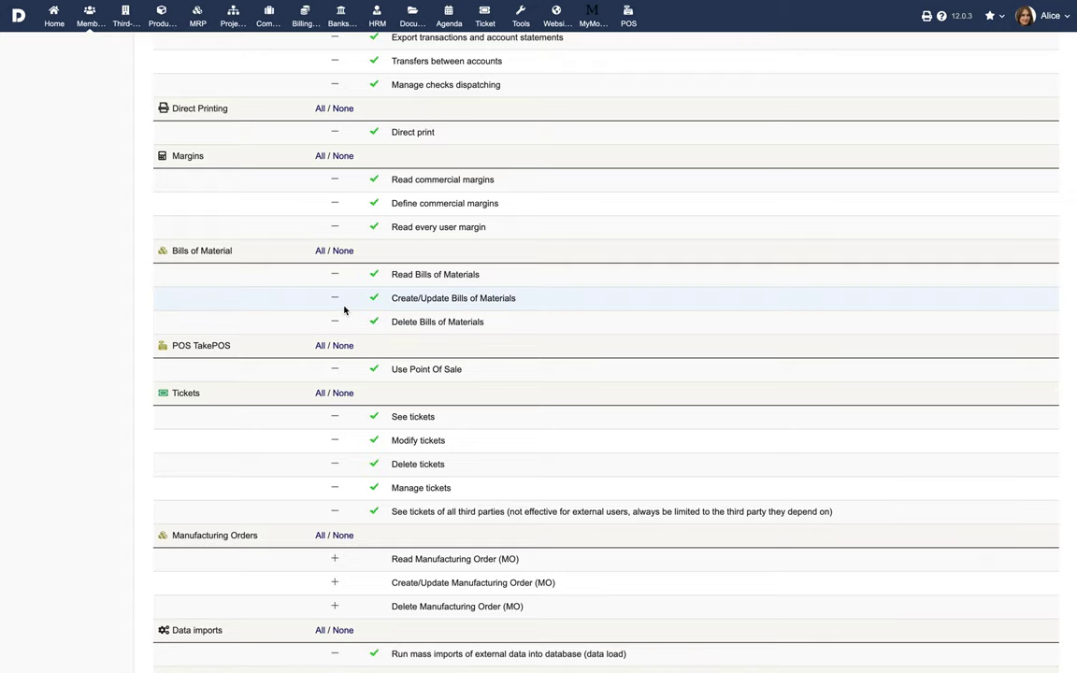
left_click(319, 536)
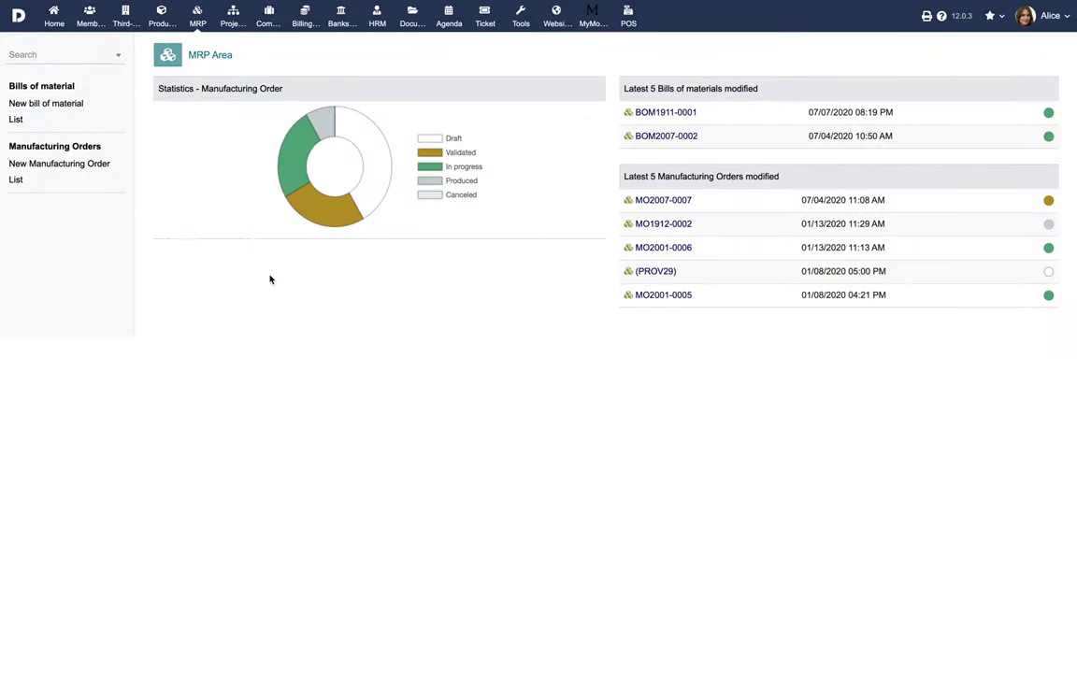
View the list of existing bills of material and examine the Pink Dress one.
left_click(18, 119)
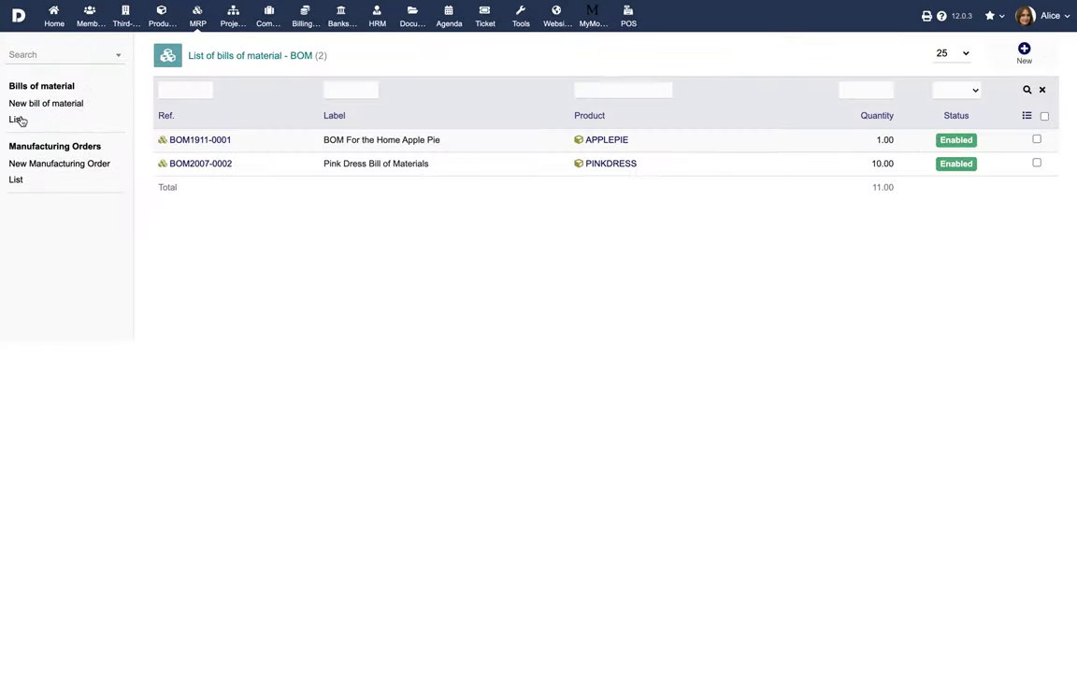
left_click(186, 163)
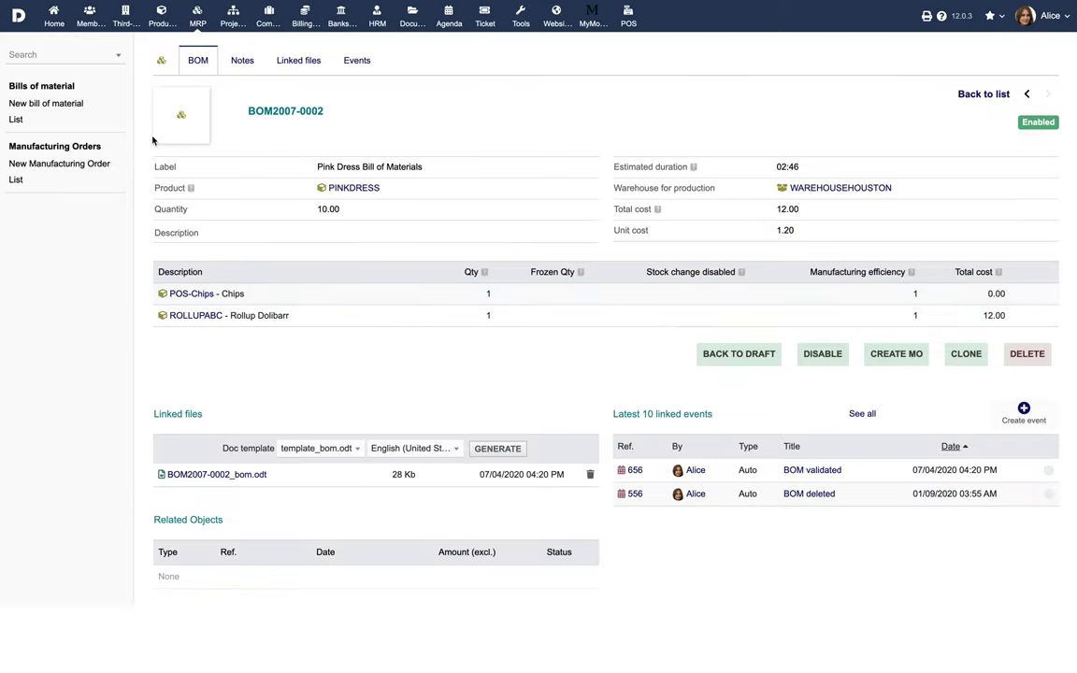
Start a new bill of material labelled "PC COMPUTER" for the product COMP-XP4523 - Computer XP4523.
left_click(74, 110)
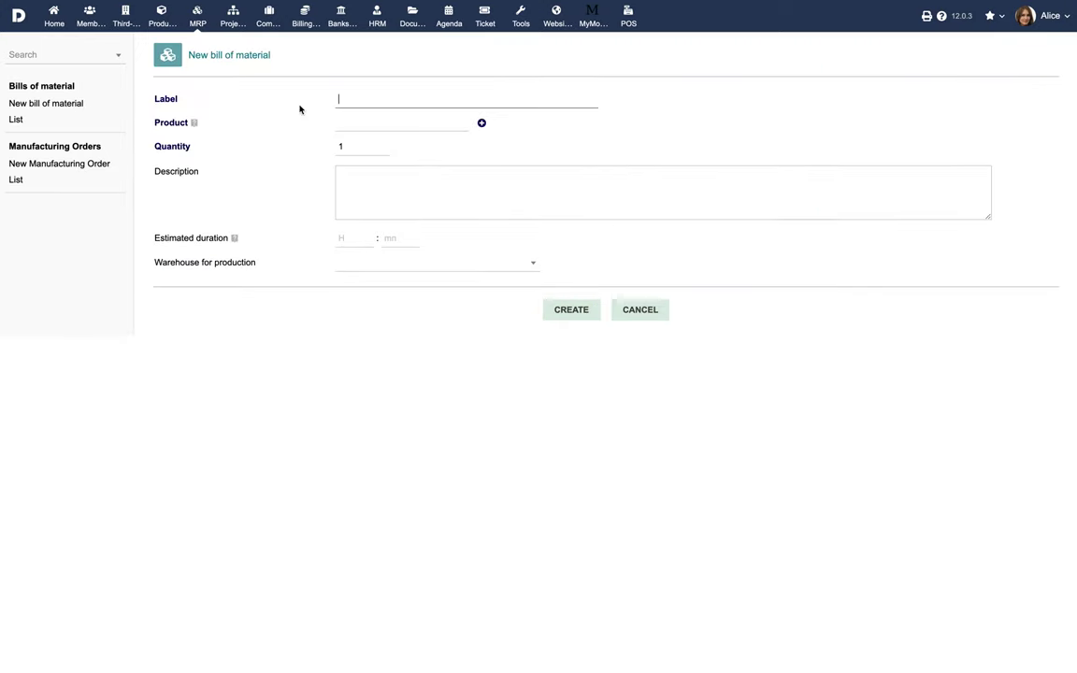
left_click(382, 103)
type("PC COMPUTER")
left_click(371, 123)
type("Com")
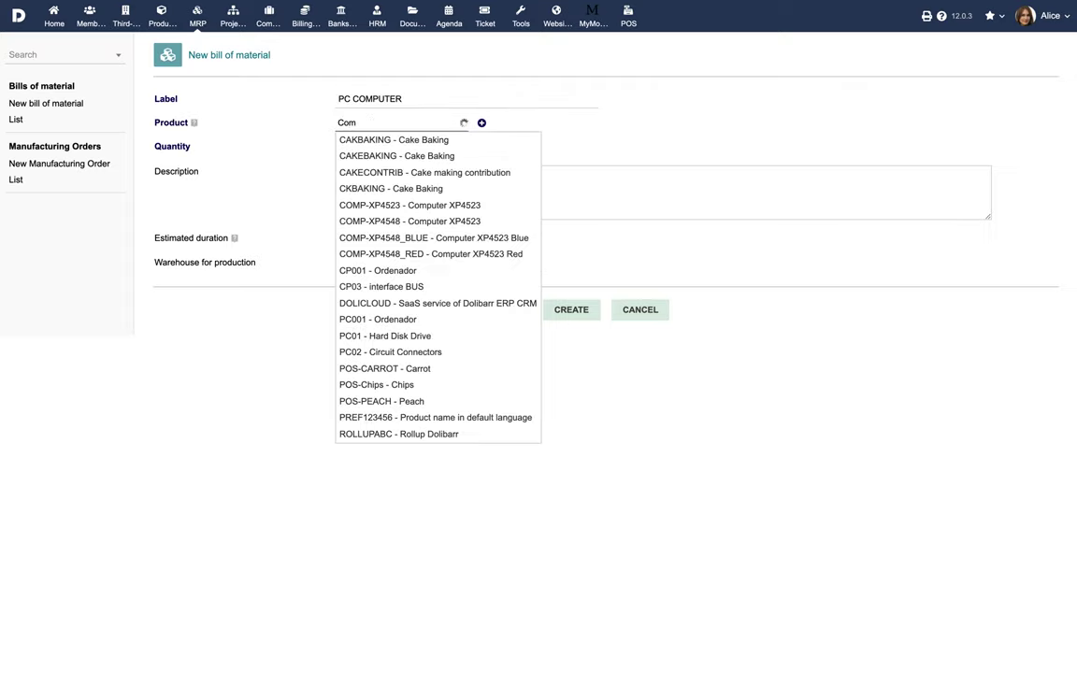
type("p")
left_click(373, 139)
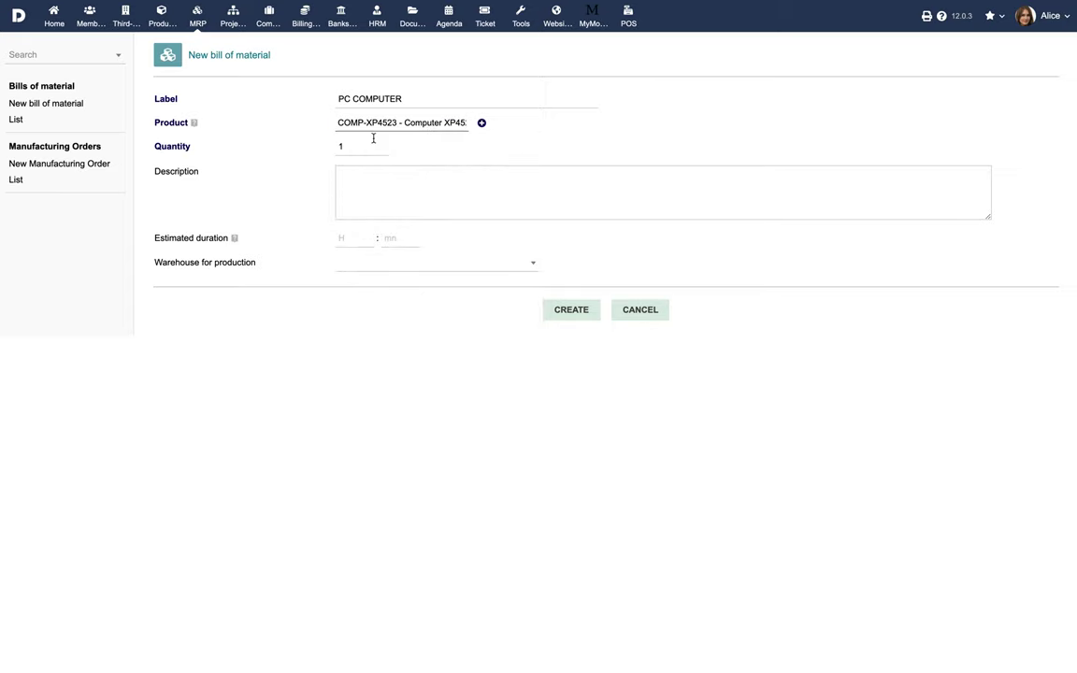
Set the new bill of material's quantity to 5 and its description to "Computer".
double_click(358, 146)
type("5")
left_click(378, 188)
type("Computer")
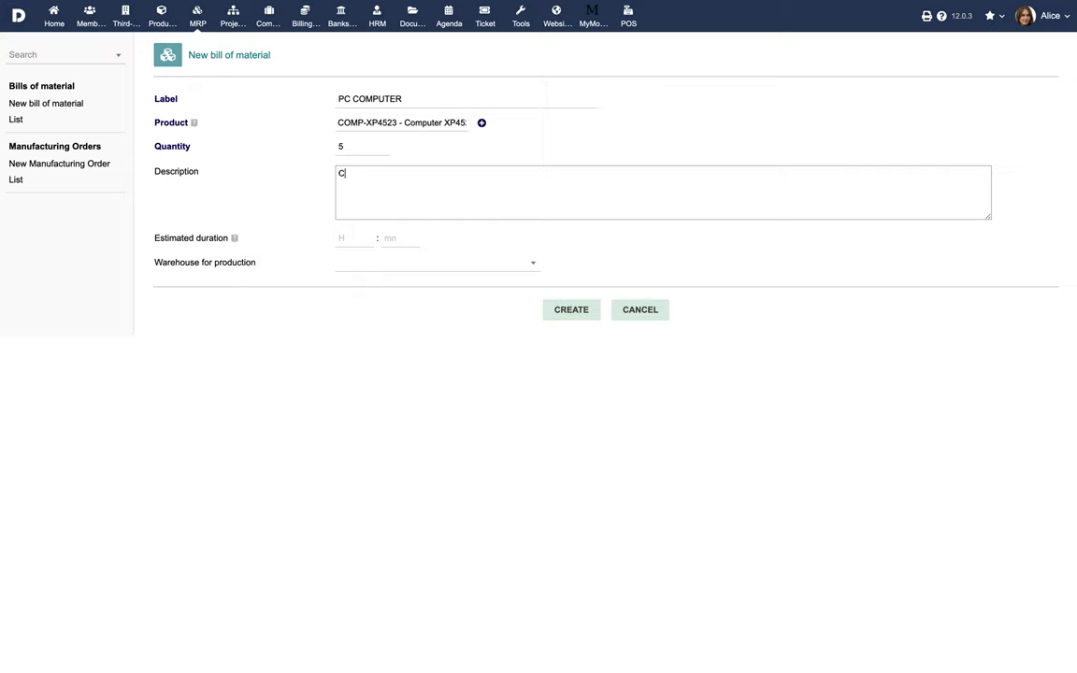
Set the estimated duration to 45:00 and the production warehouse to WAREHOUSEPARIS, and create the bill of material.
left_click(357, 236)
type("45")
left_click(400, 238)
type("00")
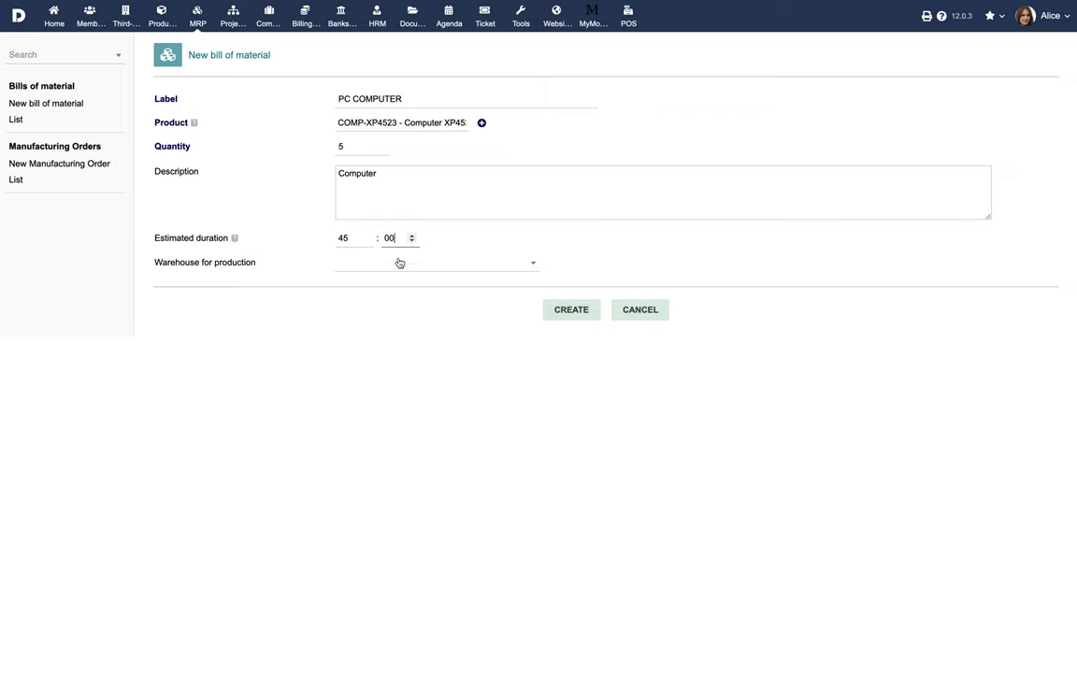
left_click(399, 262)
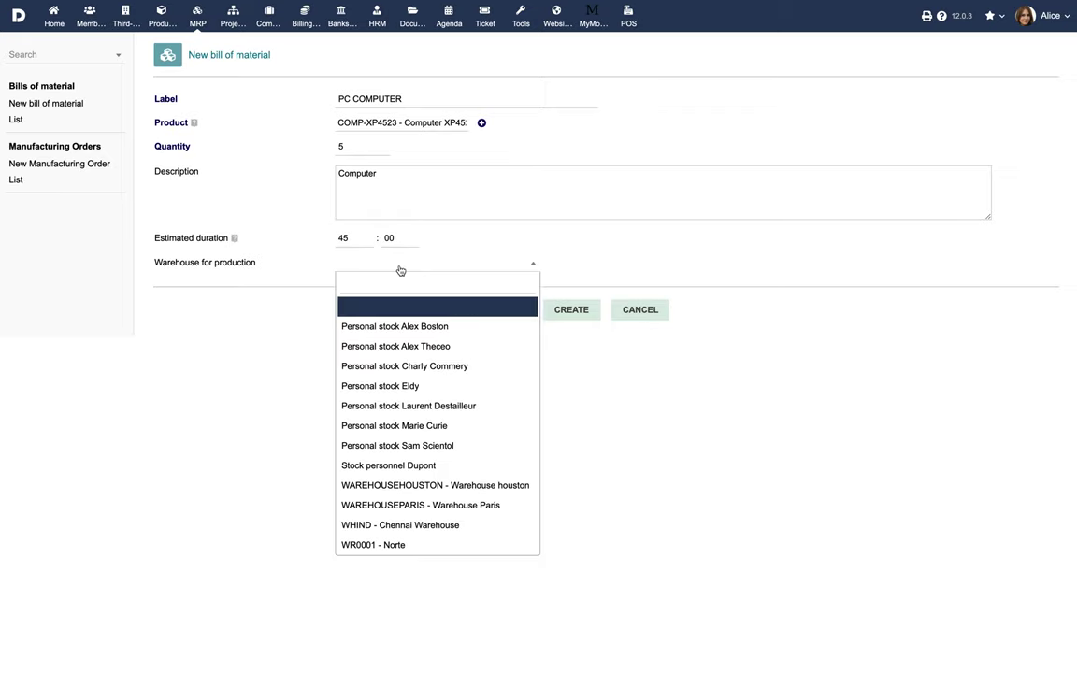
left_click(360, 505)
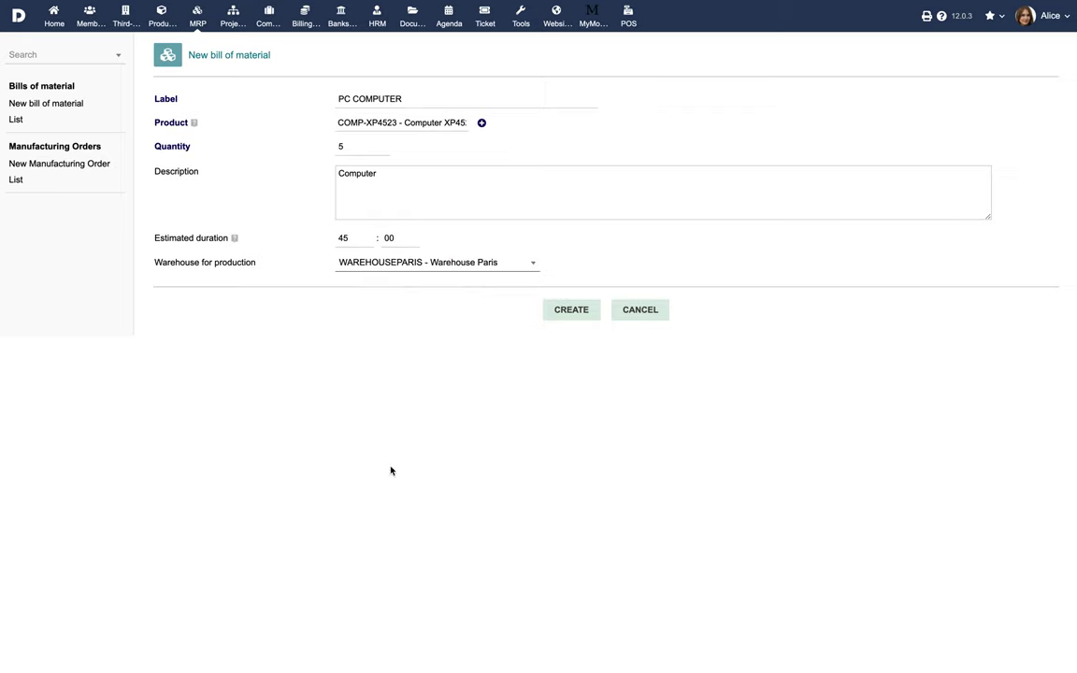
left_click(572, 312)
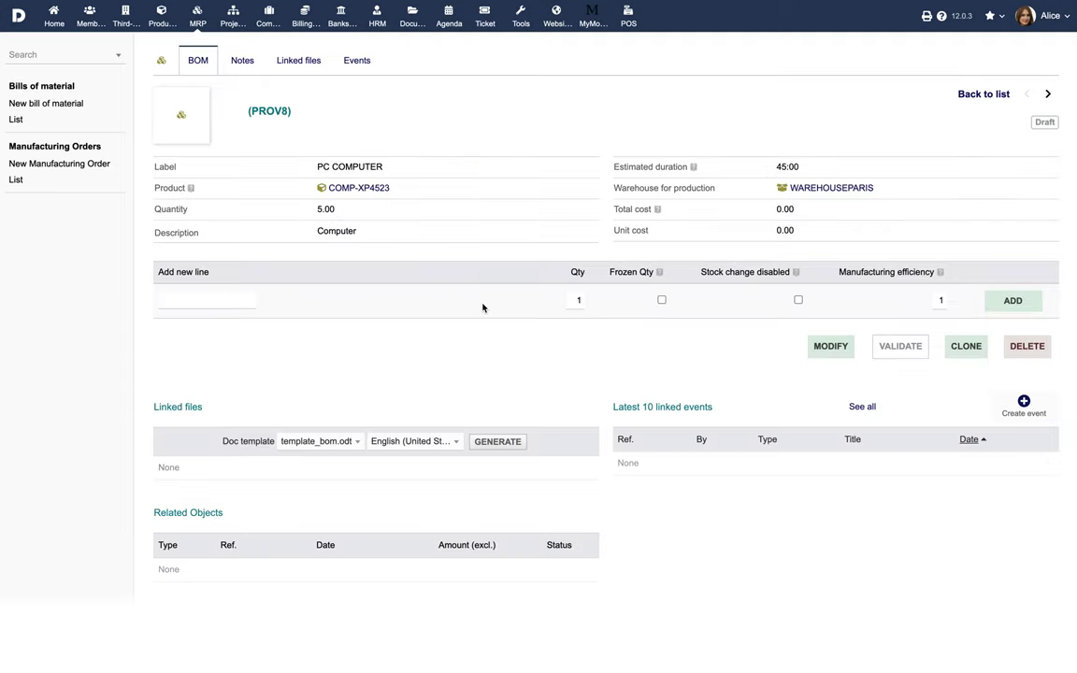
Add a component line for PC01 - Hard Disk Drive with a quantity of 5.
left_click(223, 300)
type("Hard")
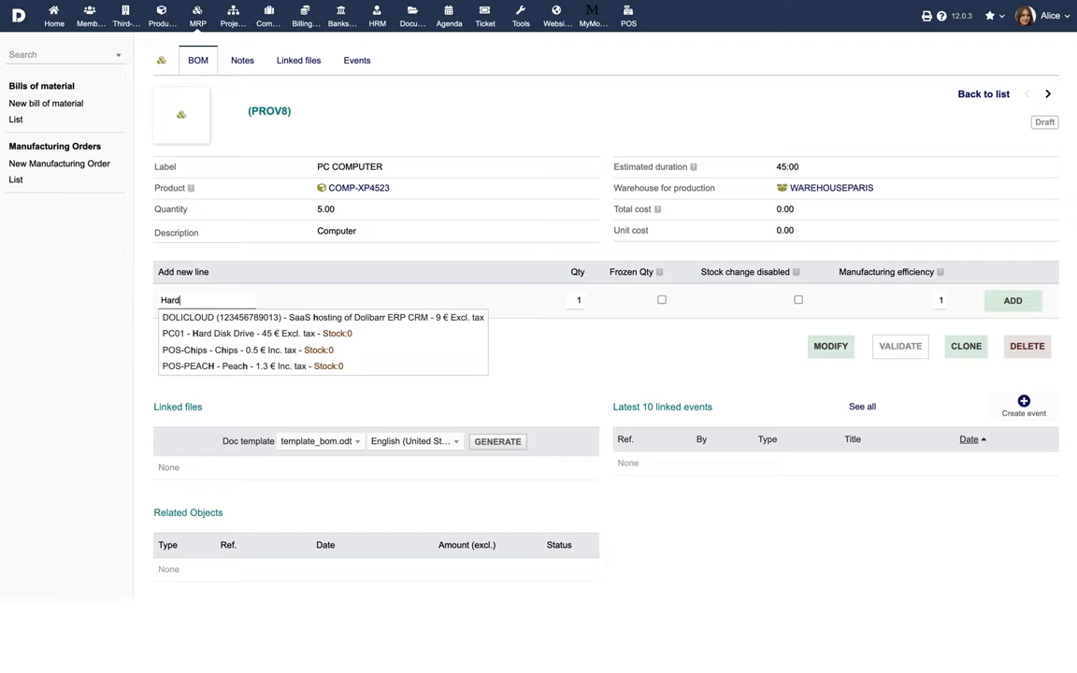
left_click(222, 317)
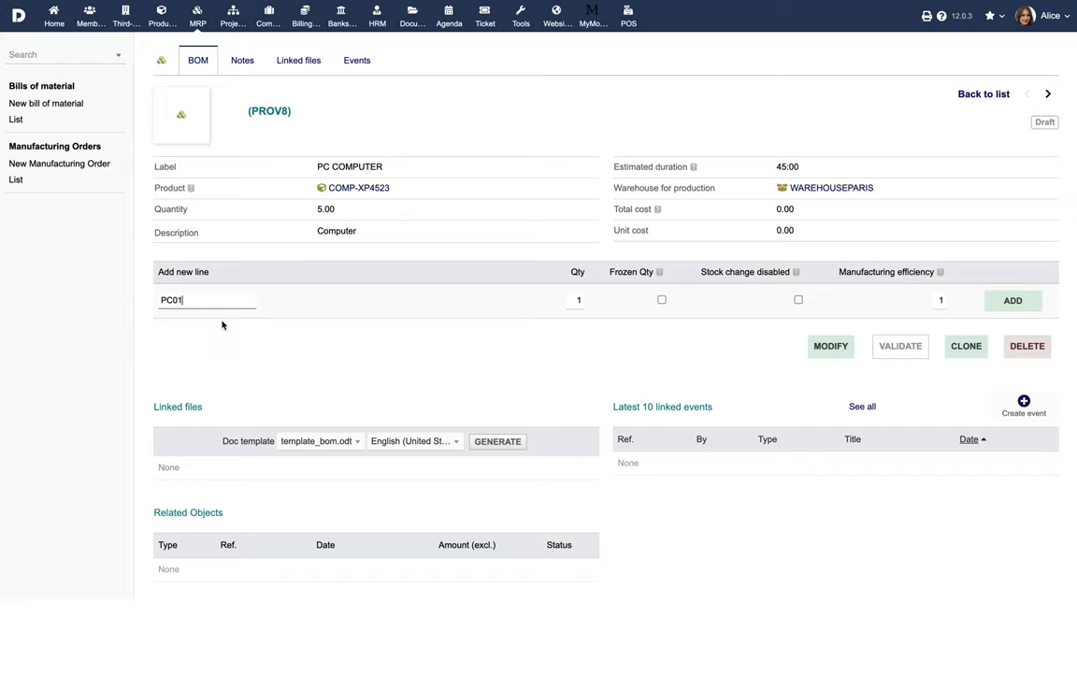
left_click(580, 301)
type("5")
left_click(1011, 305)
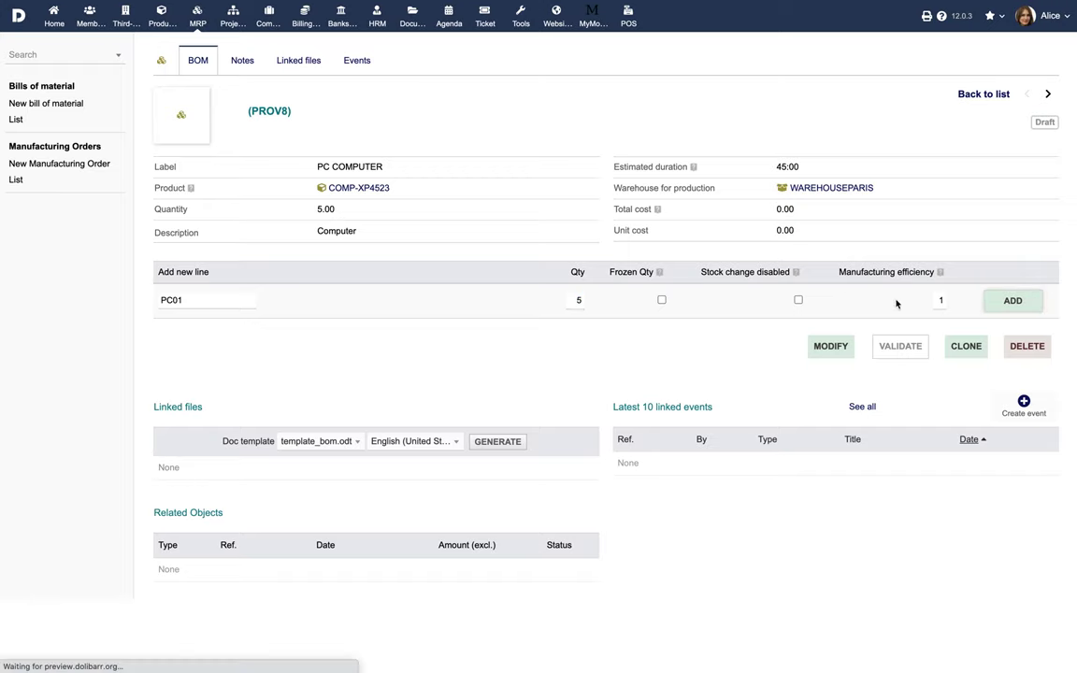
Add a component line for CP03 - interface BUS with a quantity of 10.
left_click(206, 317)
type("BUS")
left_click(253, 337)
left_click(565, 322)
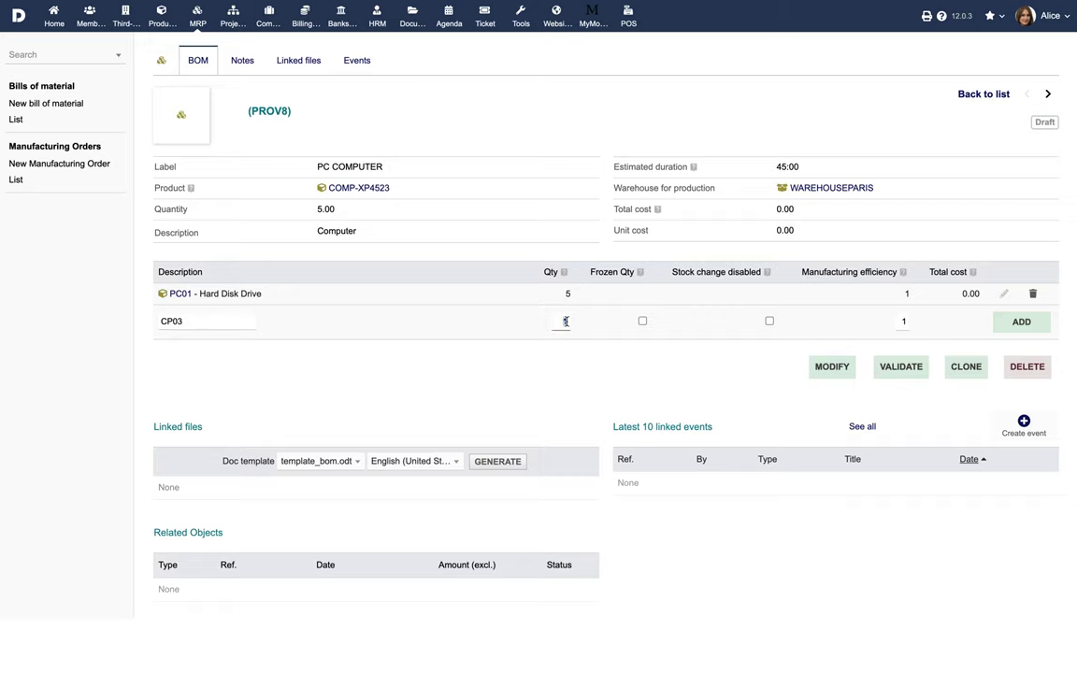
left_click(1021, 322)
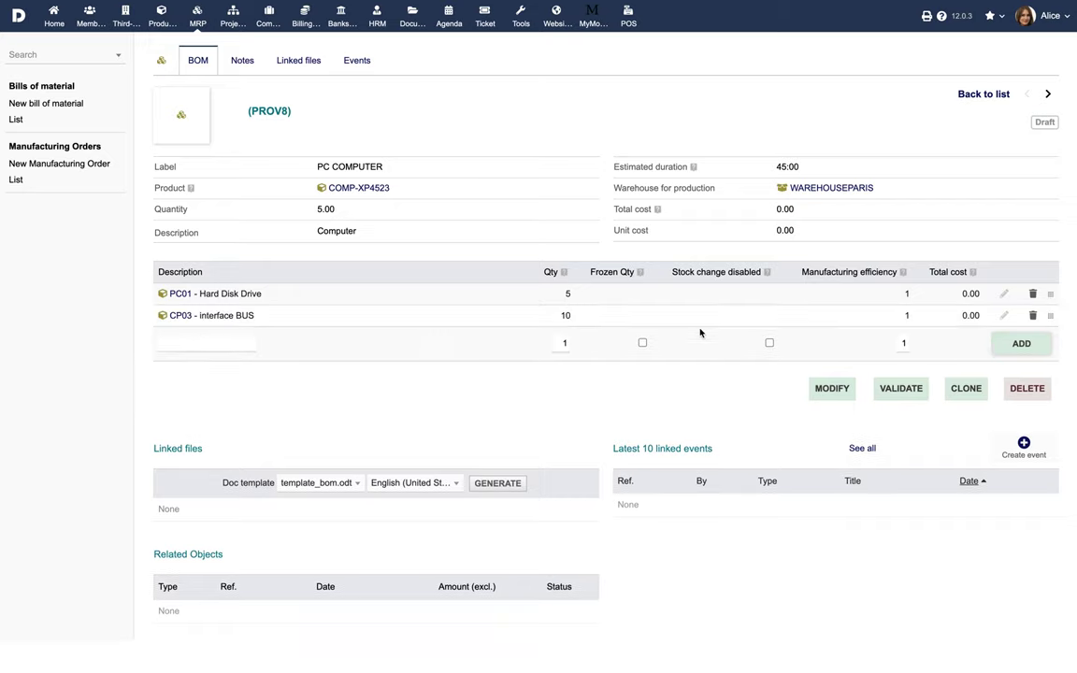
Add a component line for PC02 - Circuit Connectors with a quantity of 20.
left_click(199, 343)
type("Circ")
left_click(206, 358)
left_click(563, 343)
type("2")
left_click(1018, 343)
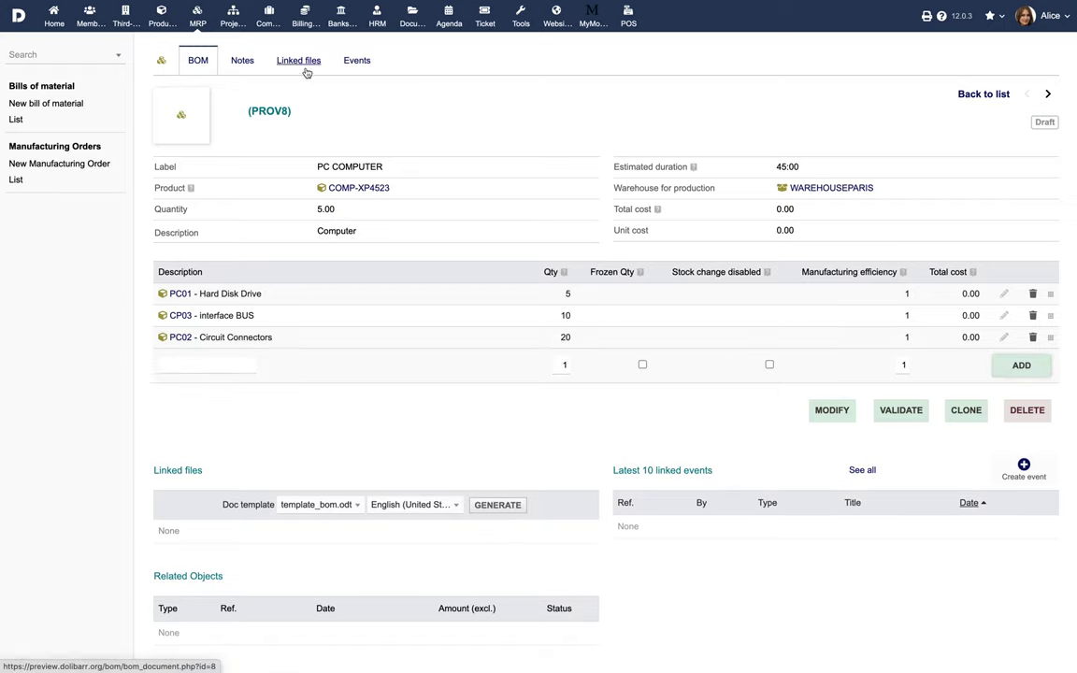
Attach the file Contract.pdf to the PC COMPUTER bill of material.
left_click(305, 62)
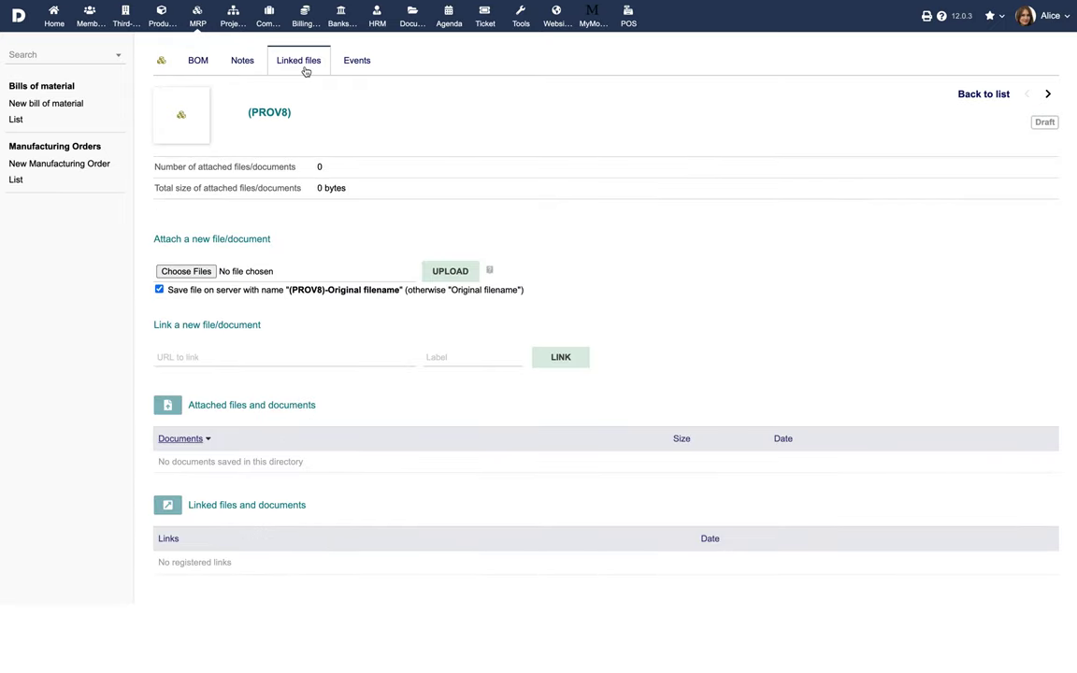
left_click(185, 269)
left_click(197, 48)
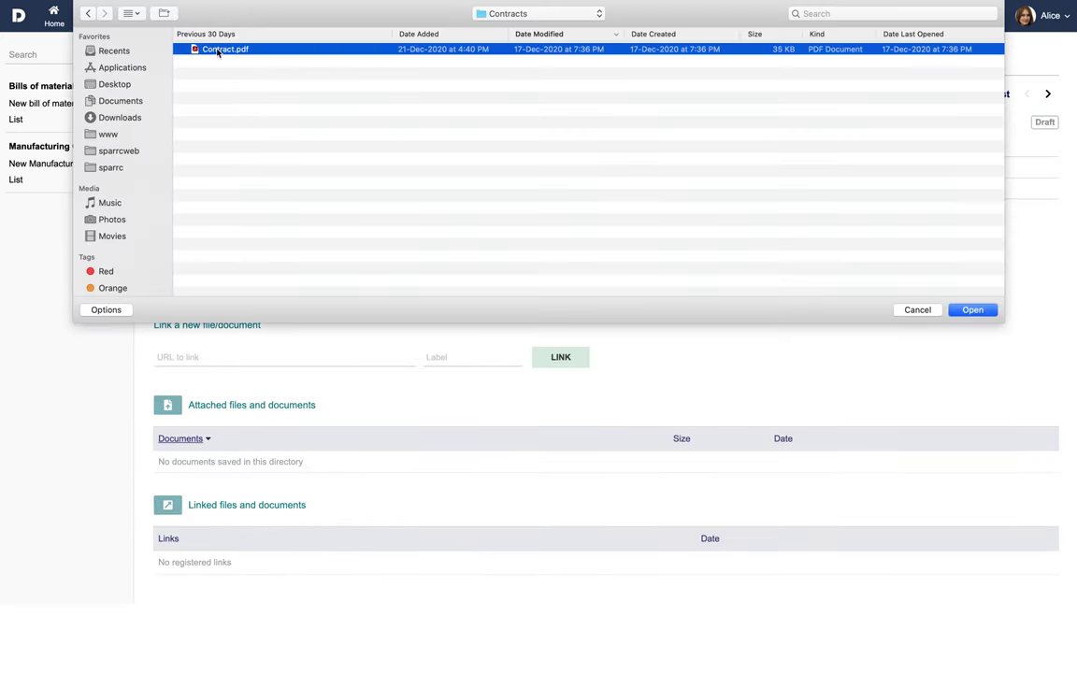
left_click(972, 310)
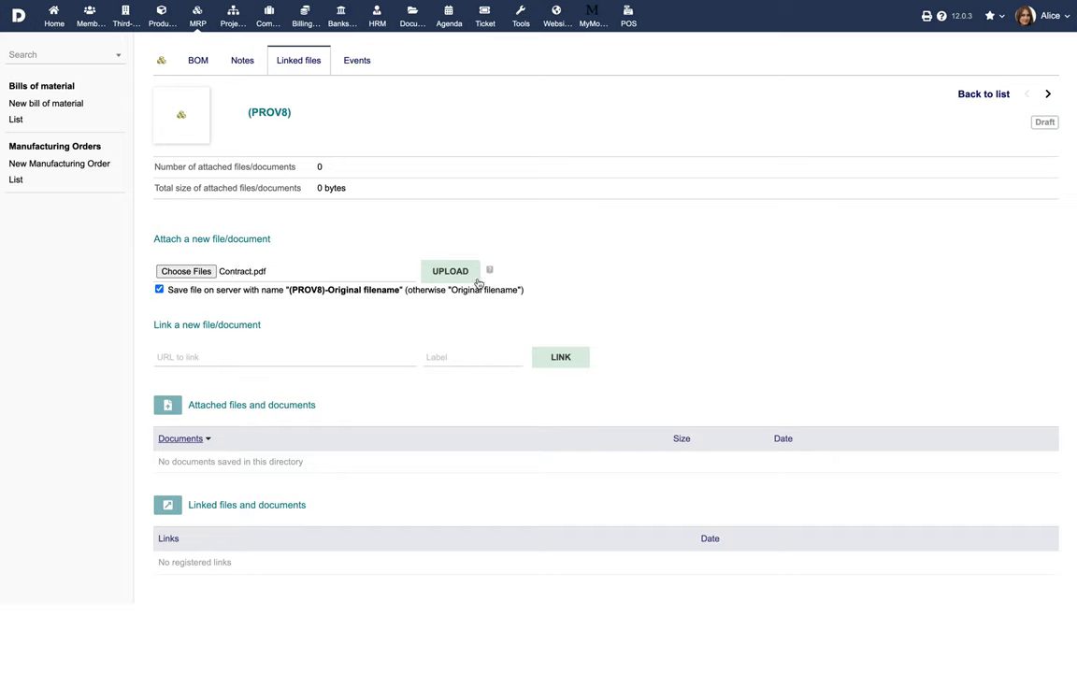
left_click(451, 273)
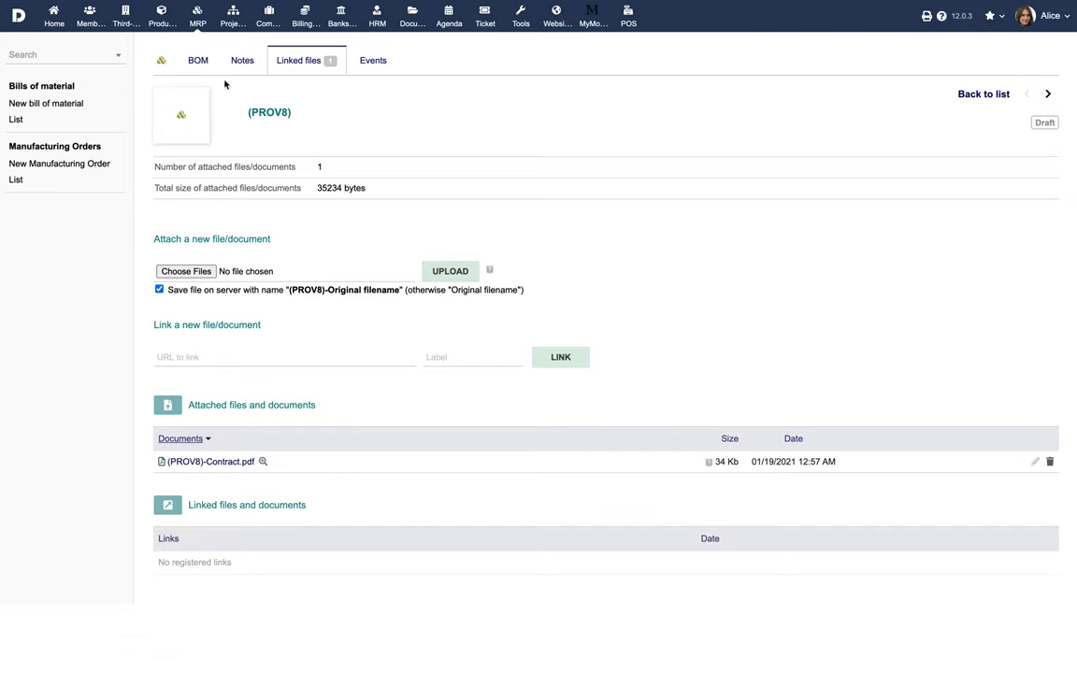
Validate the draft PC COMPUTER bill of material so it can be used for manufacturing orders.
left_click(198, 60)
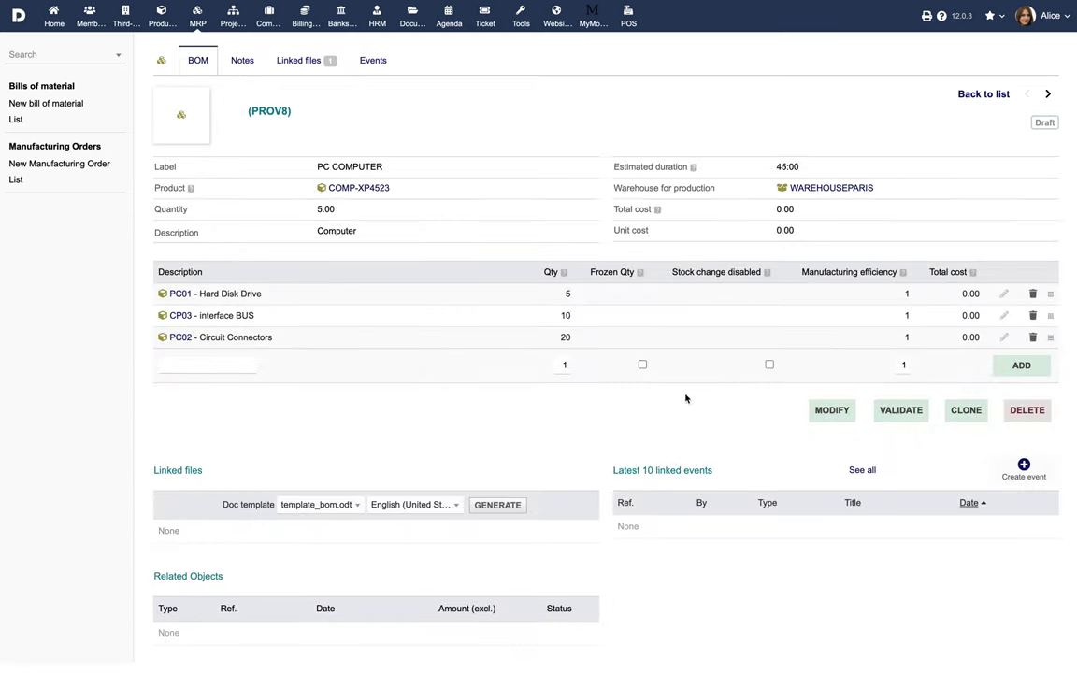
left_click(899, 423)
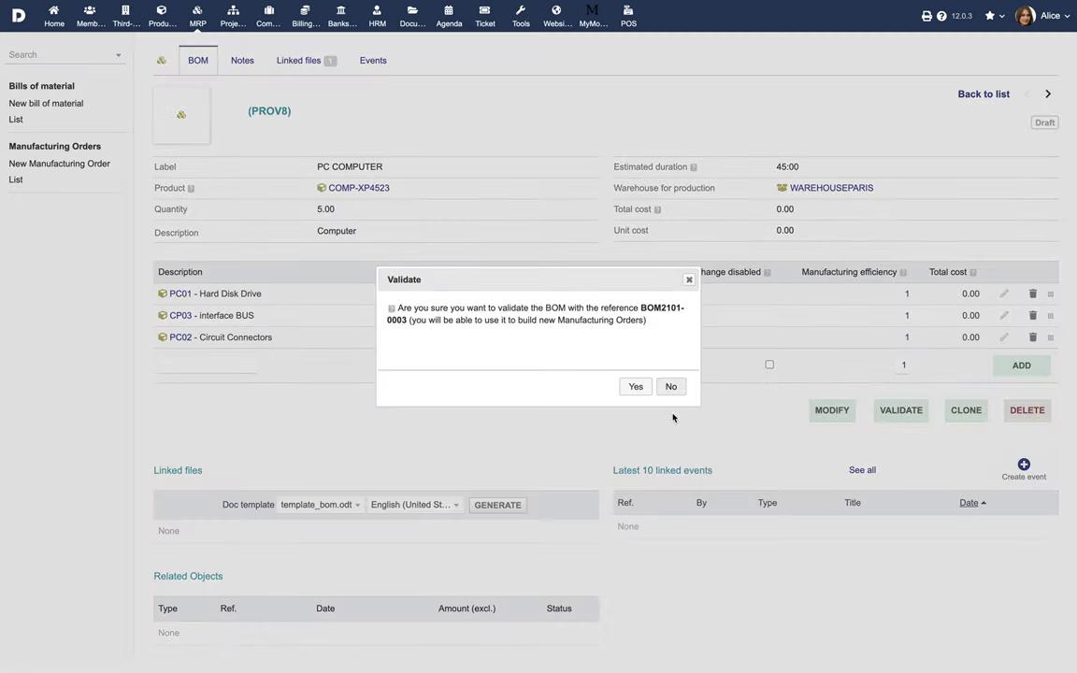
left_click(635, 386)
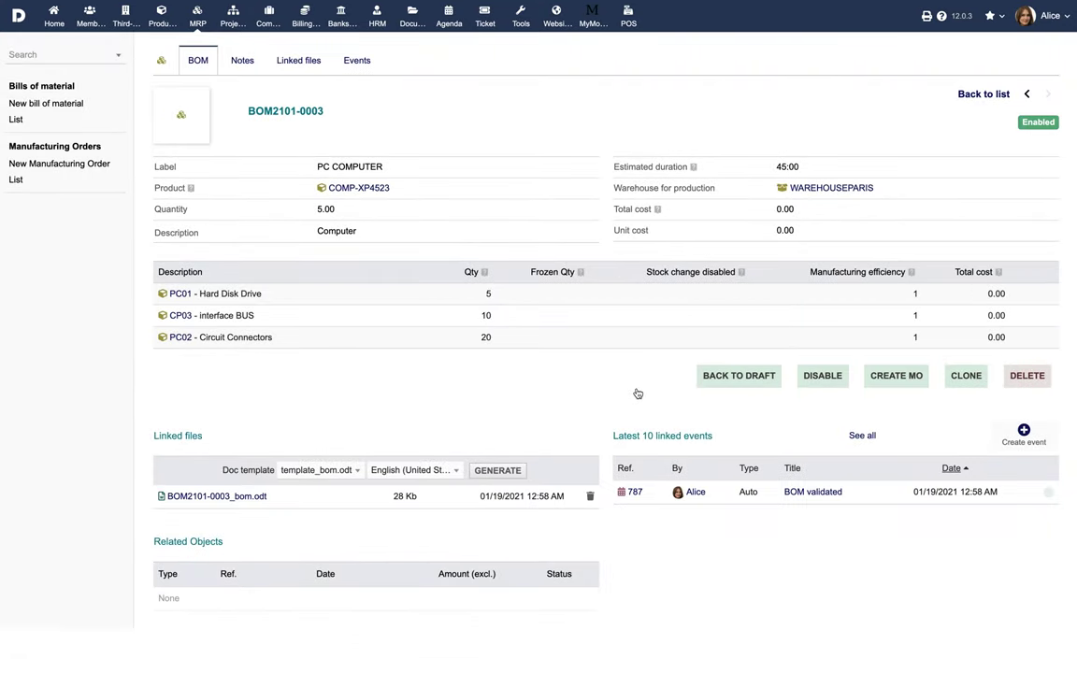
View the PC COMPUTER bill of material's event history and its clone prompt, declining the clone.
left_click(357, 61)
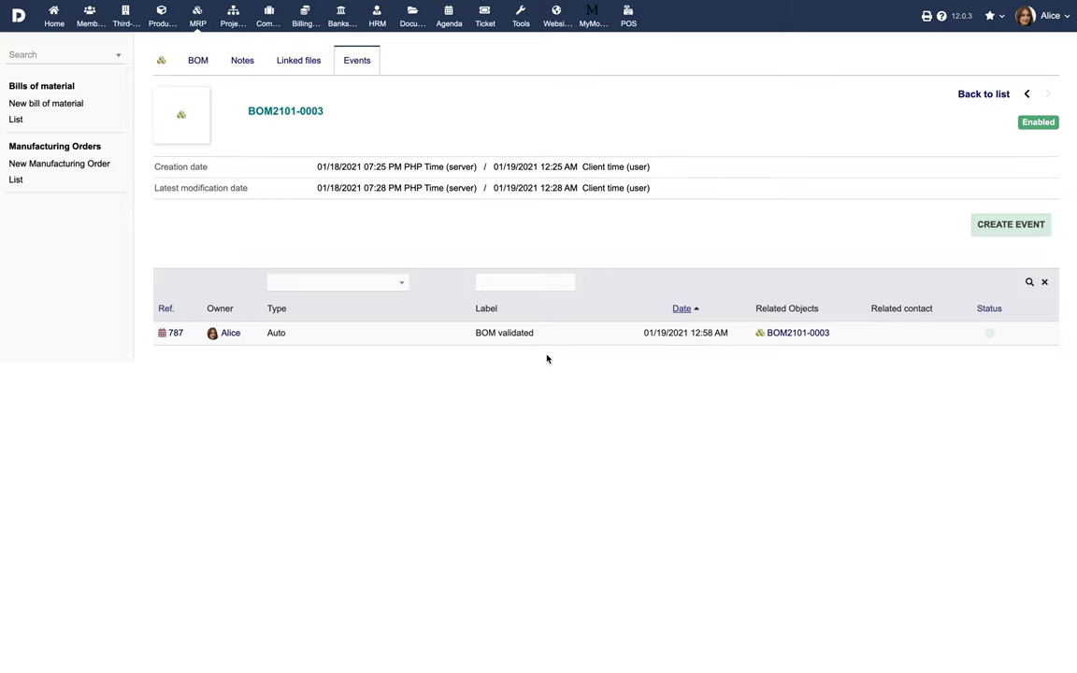
left_click(198, 62)
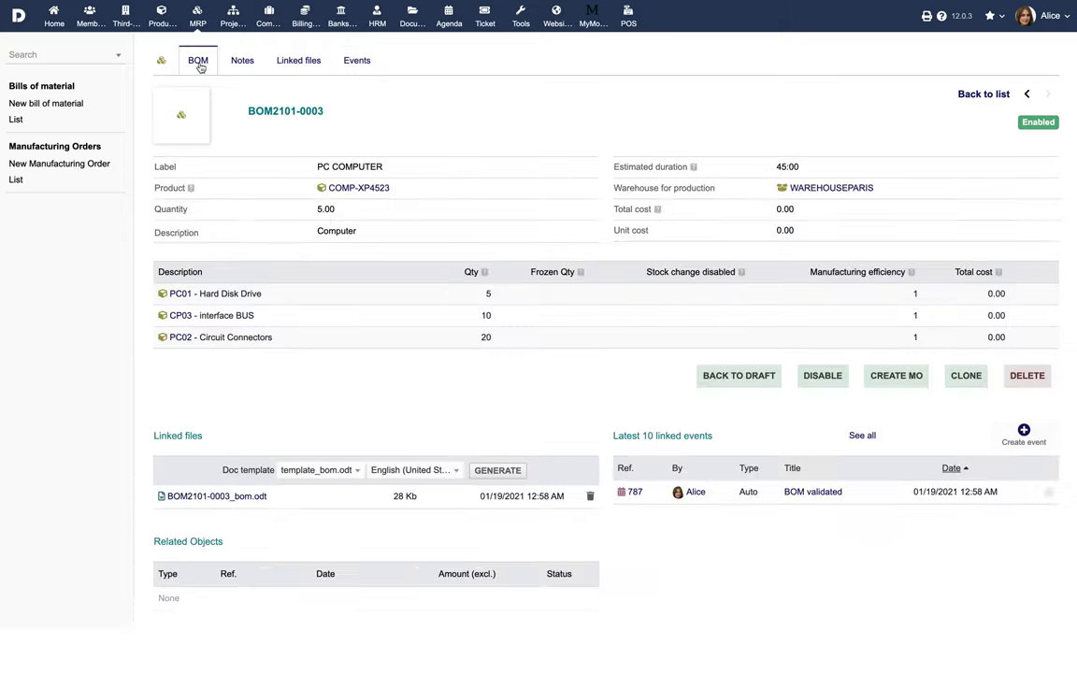
left_click(968, 375)
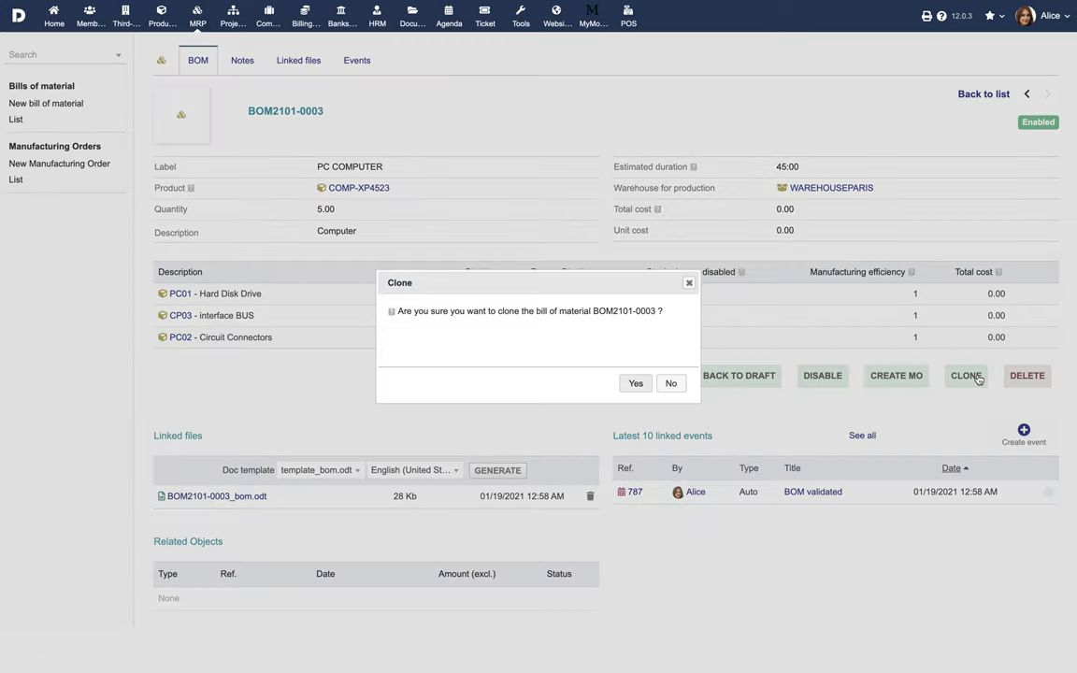
left_click(671, 384)
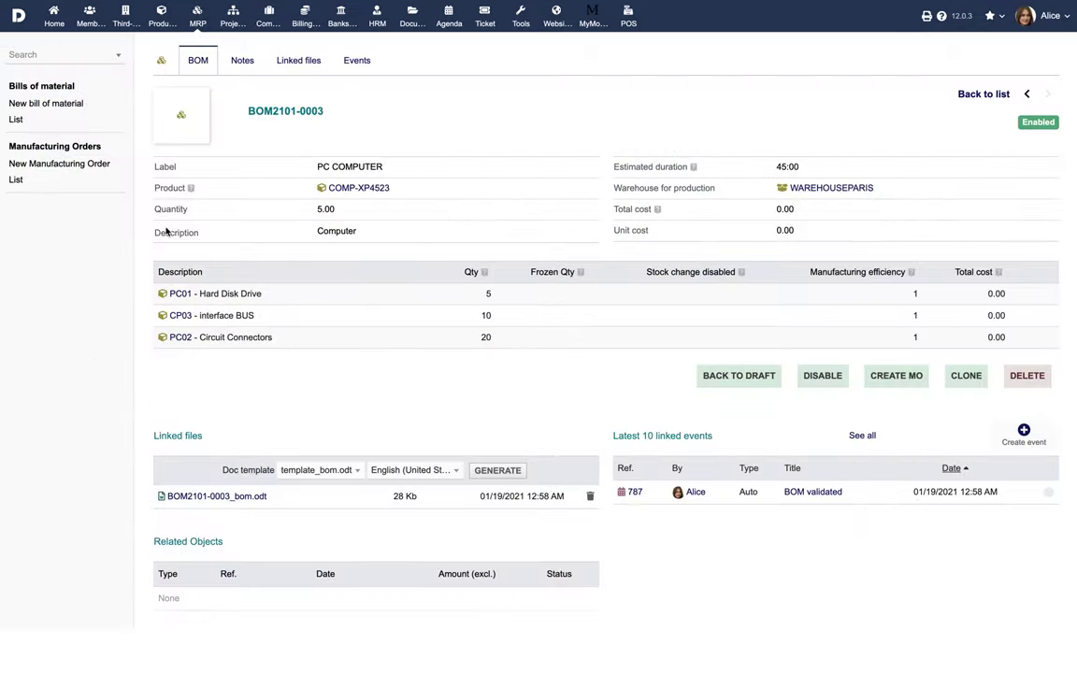
Review the manufacturing orders list and the order labelled Build 2 apple pies for CIO birthday, and open a blank manufacturing order form.
left_click(17, 181)
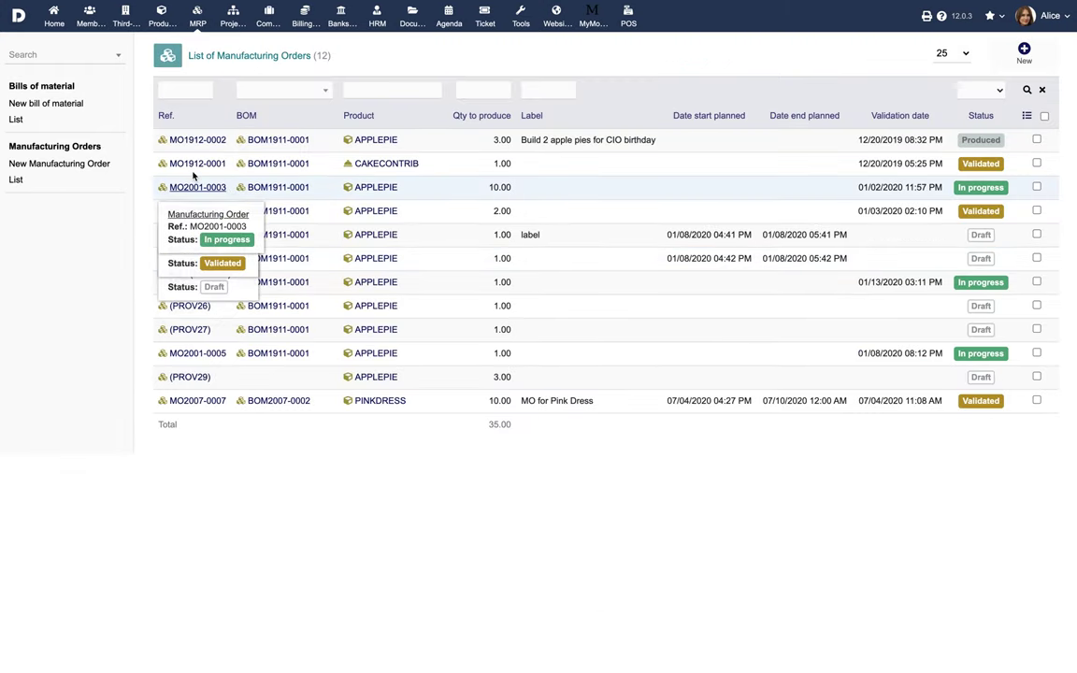
left_click(182, 141)
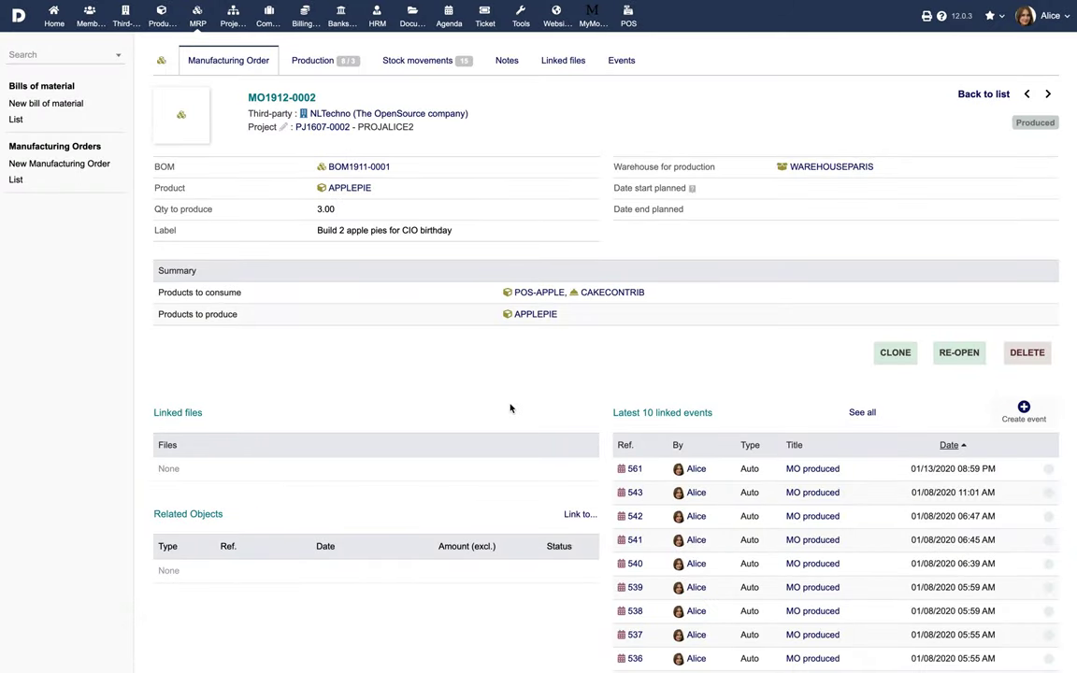
left_click(60, 164)
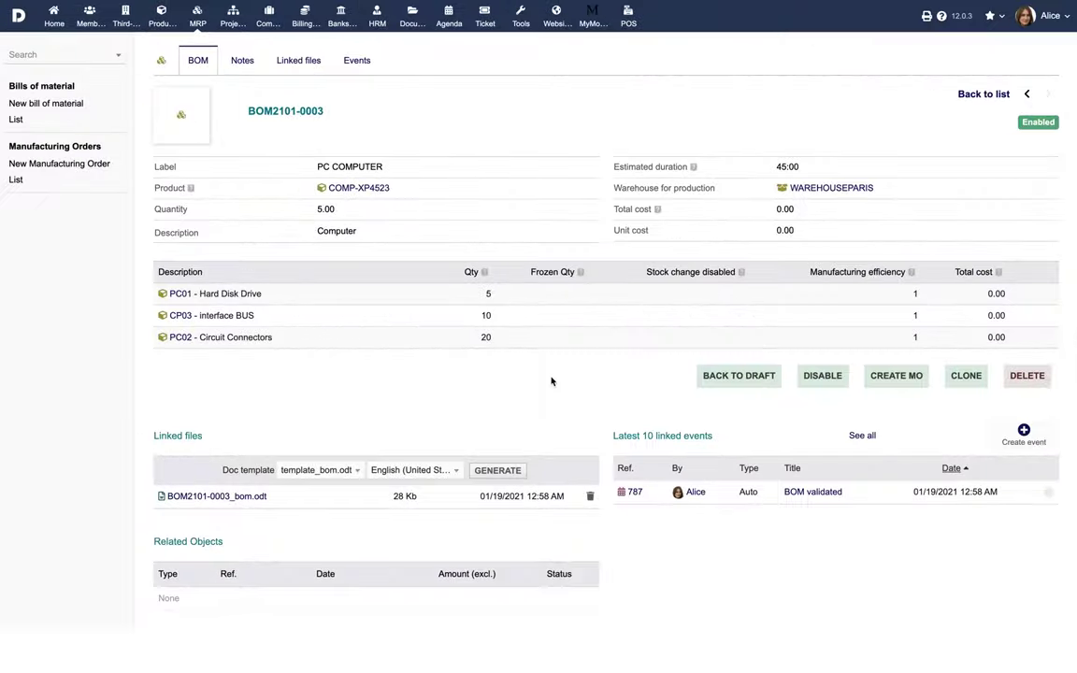
Start a new manufacturing order from the validated PC COMPUTER bill of material and label it MO Week1.
left_click(901, 390)
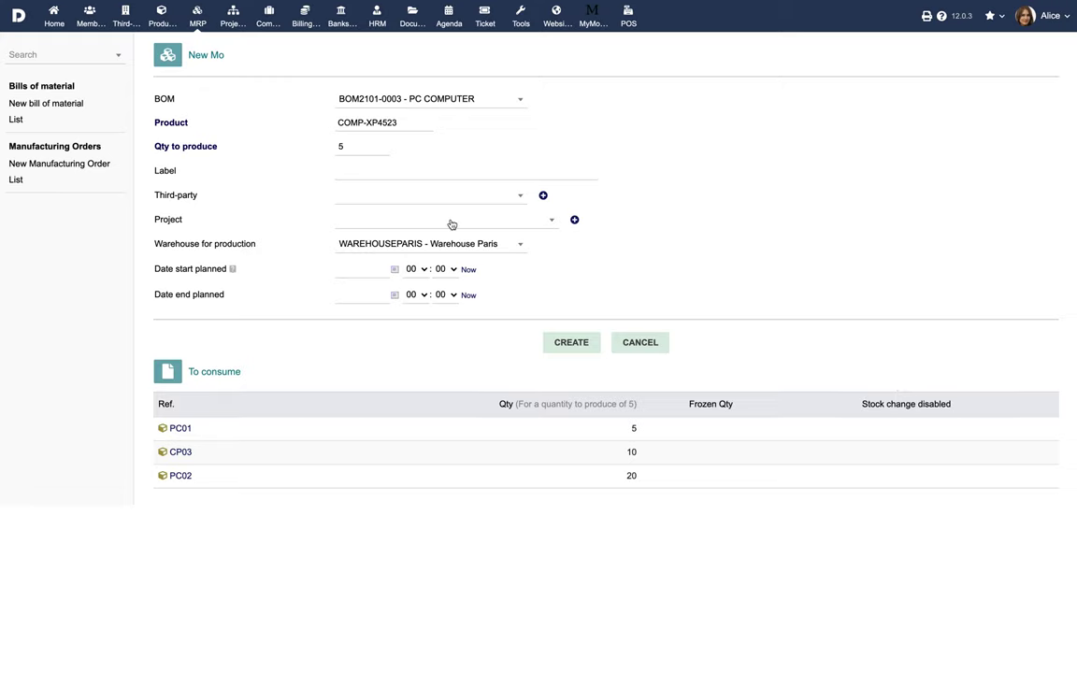
left_click(398, 171)
type("MO Week1")
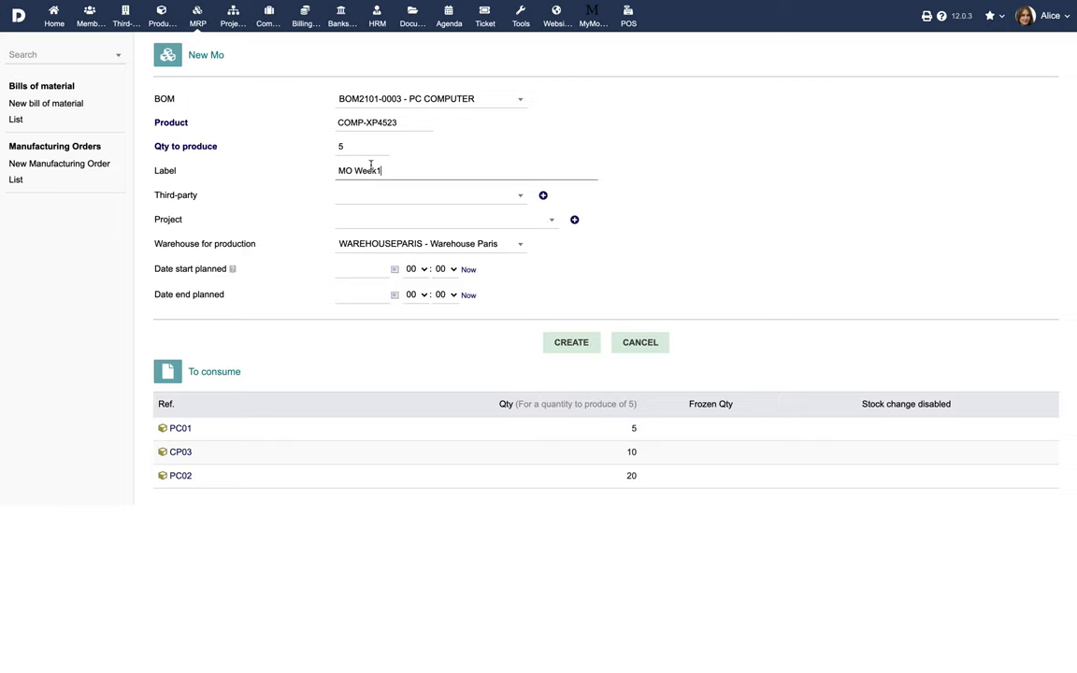
Set the manufacturing order's planned start date to 01/19/2021 and planned end date to 01/20/2021.
left_click(362, 270)
left_click(373, 378)
left_click(396, 296)
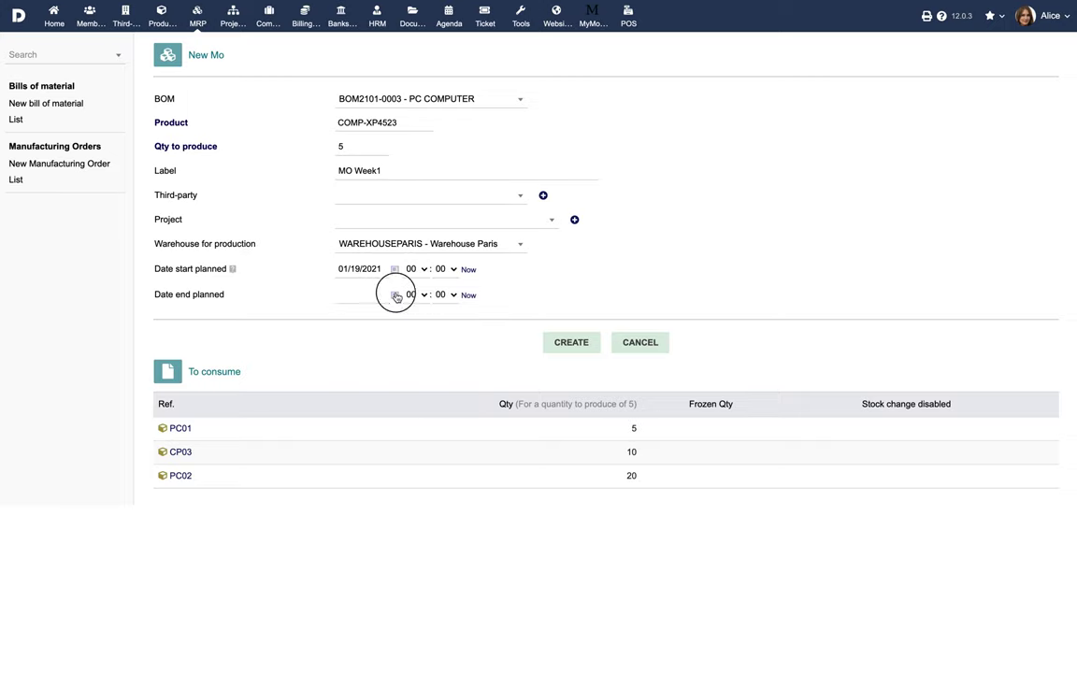
left_click(393, 406)
mouse_move(182, 433)
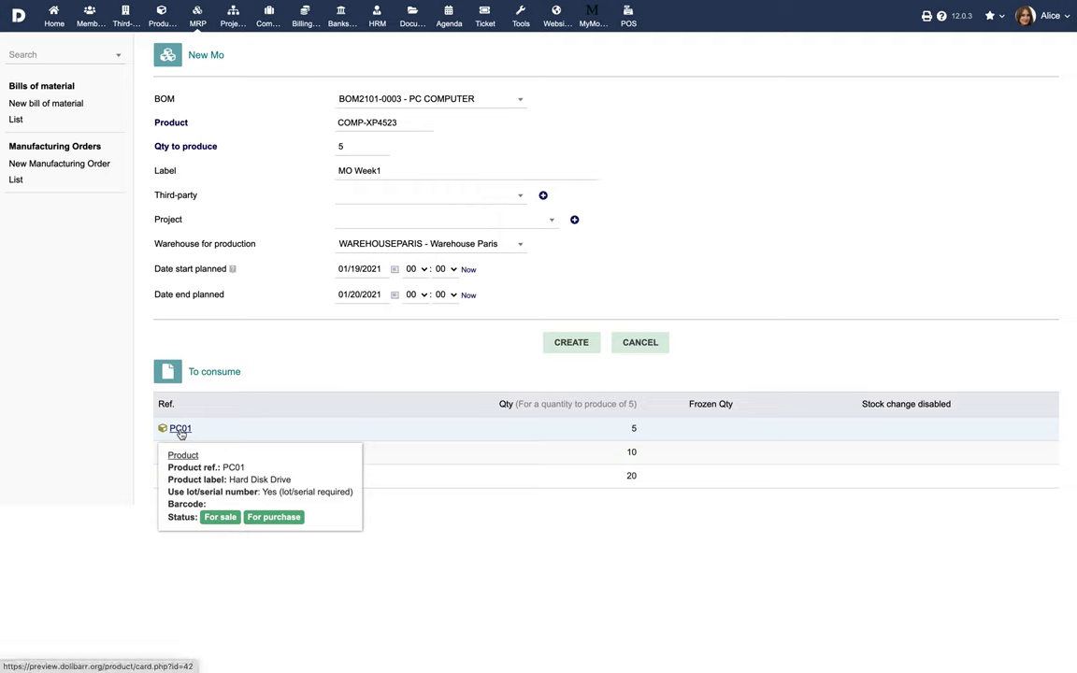
mouse_move(181, 454)
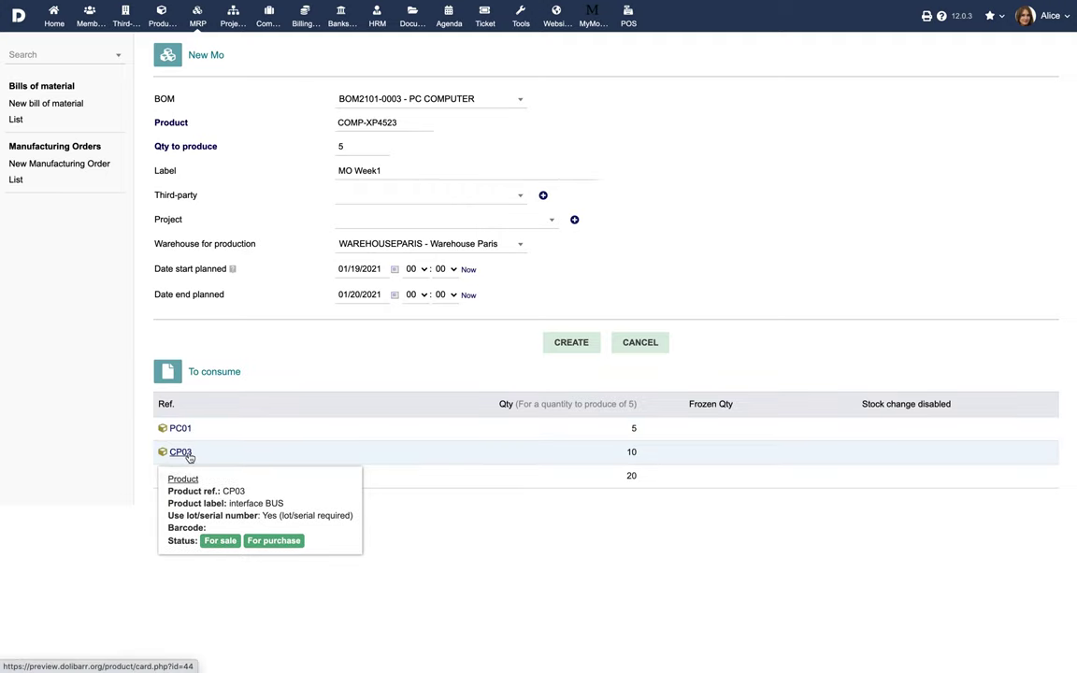
mouse_move(187, 479)
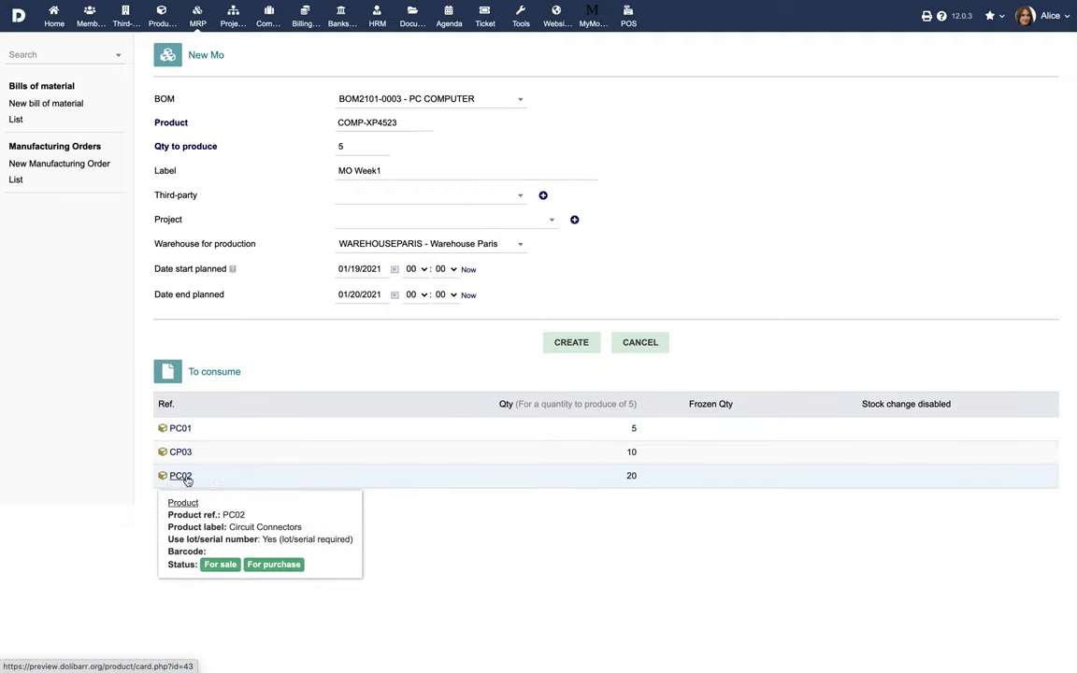